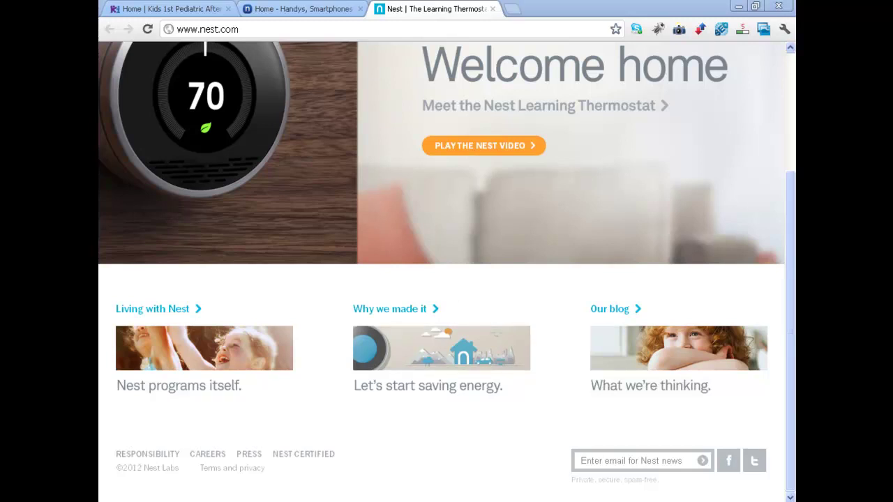
Switch from Chrome to the FreeHand wireframe, then to the 'Website Designing Basic Structure.docx' Word outline.
click(334, 492)
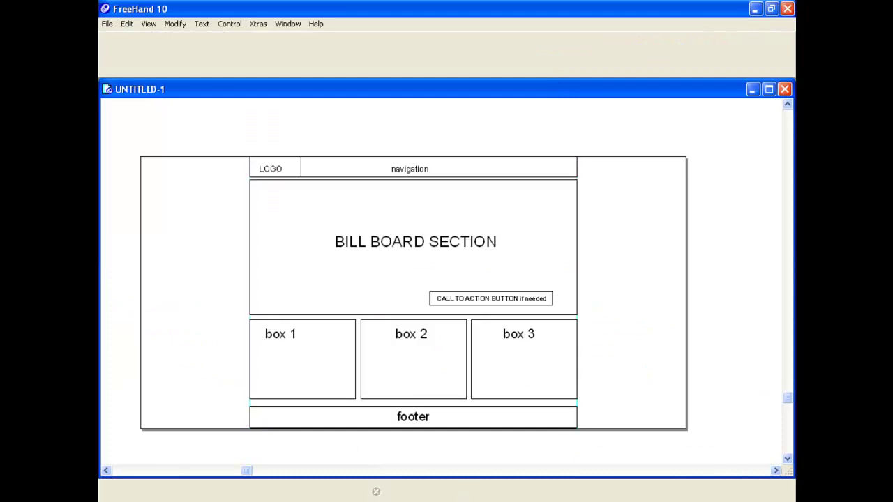
click(375, 492)
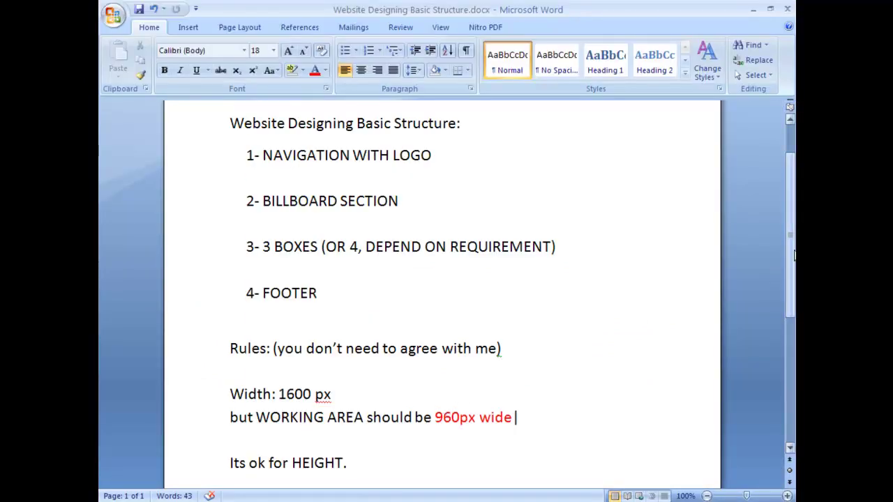
Scroll the Word outline slightly and highlight the 'NAVIGATION WITH LOGO' item.
drag(794, 255, 794, 242)
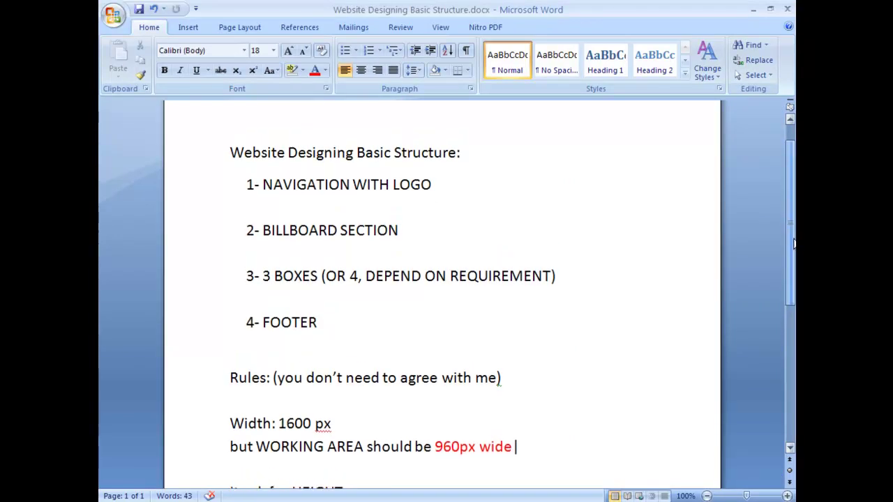
drag(793, 241, 794, 246)
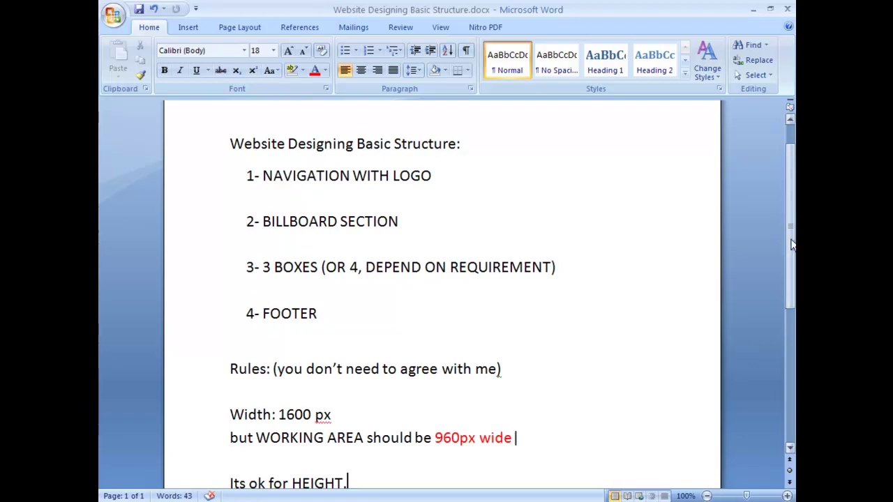
drag(794, 245, 792, 218)
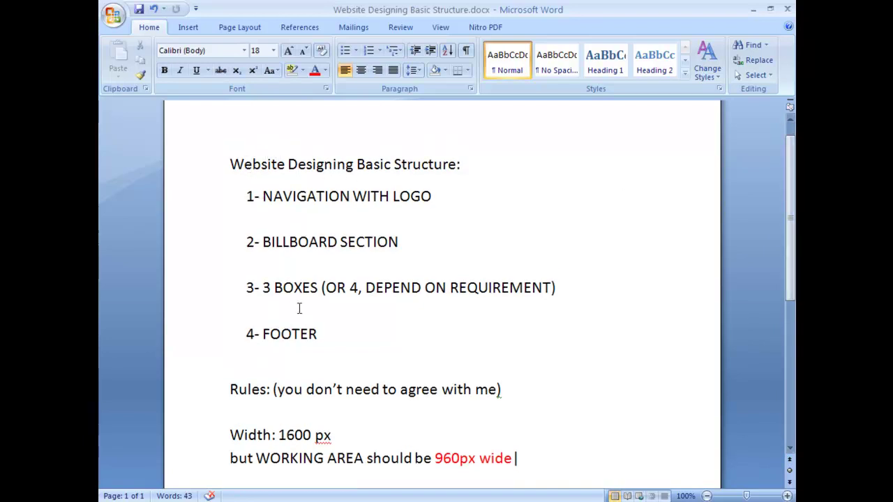
drag(262, 197, 411, 197)
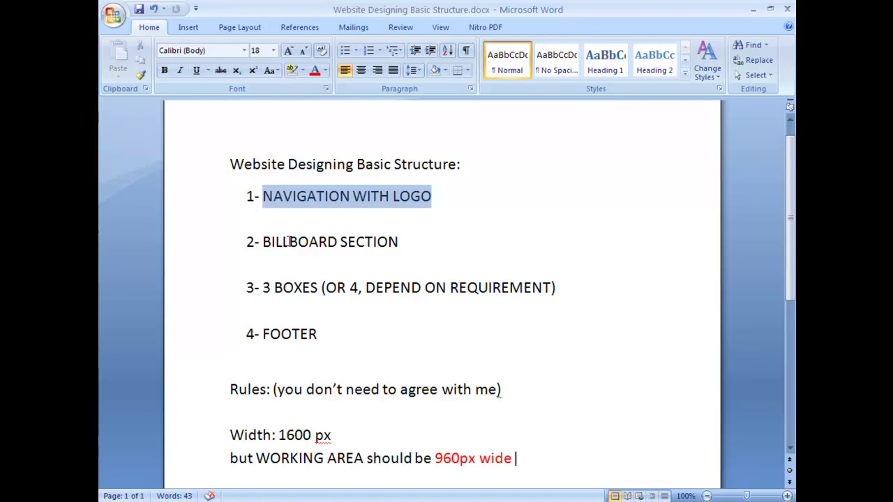
Highlight the 'BILLBOARD SECTION', '3 BOXES' and 'FOOTER' outline items in turn.
triple_click(349, 242)
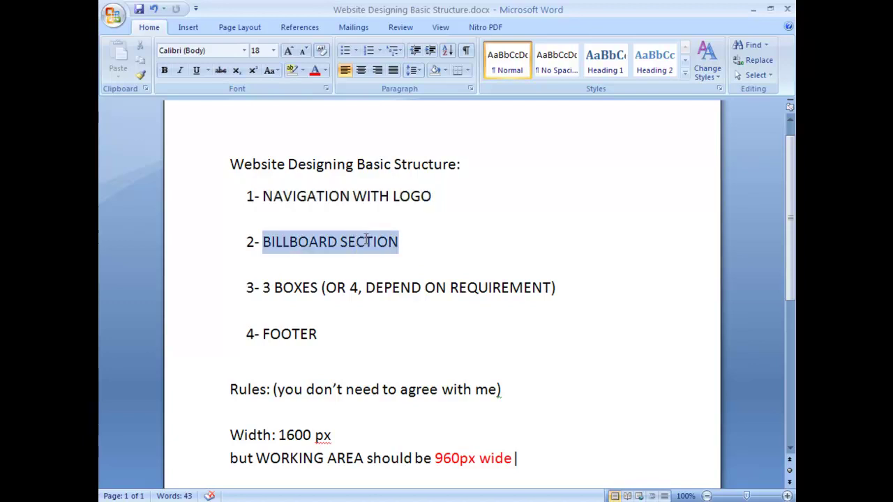
drag(265, 287, 478, 287)
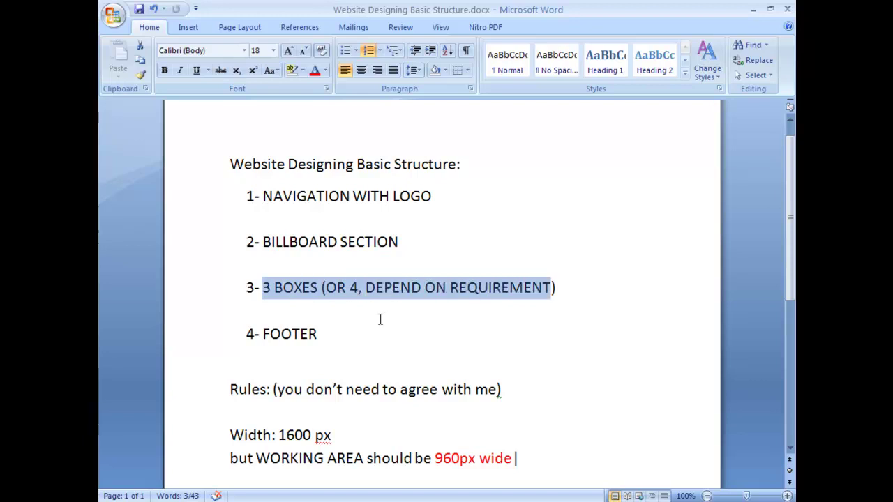
drag(272, 329, 309, 330)
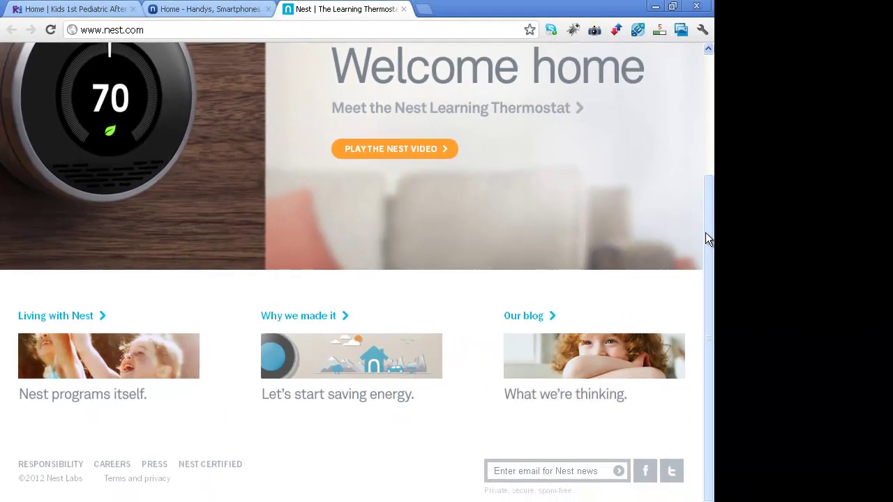
drag(707, 235, 710, 85)
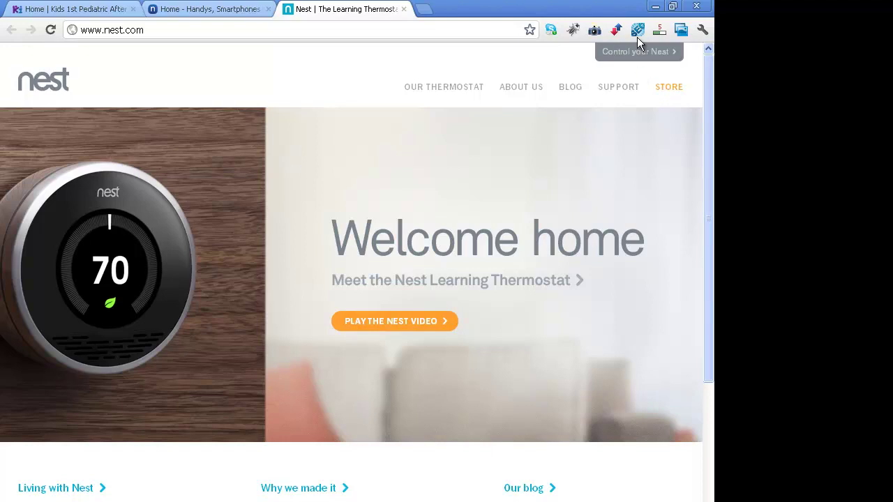
drag(712, 175, 710, 311)
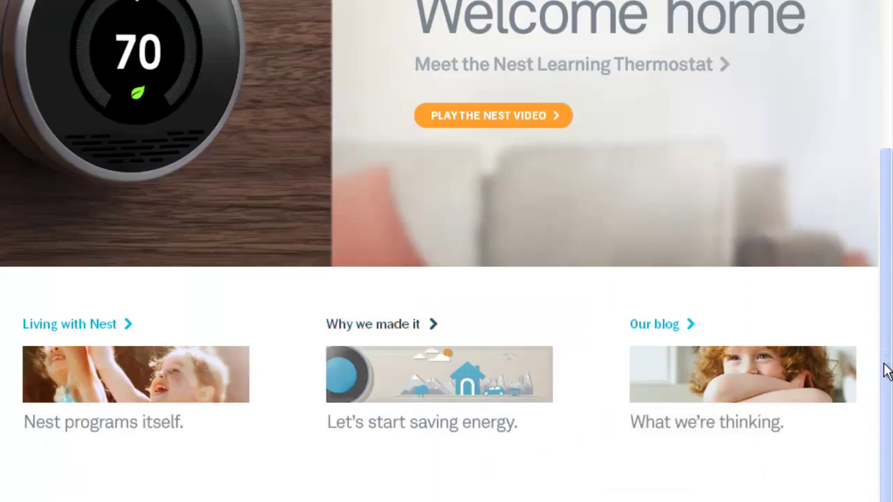
drag(884, 370, 711, 219)
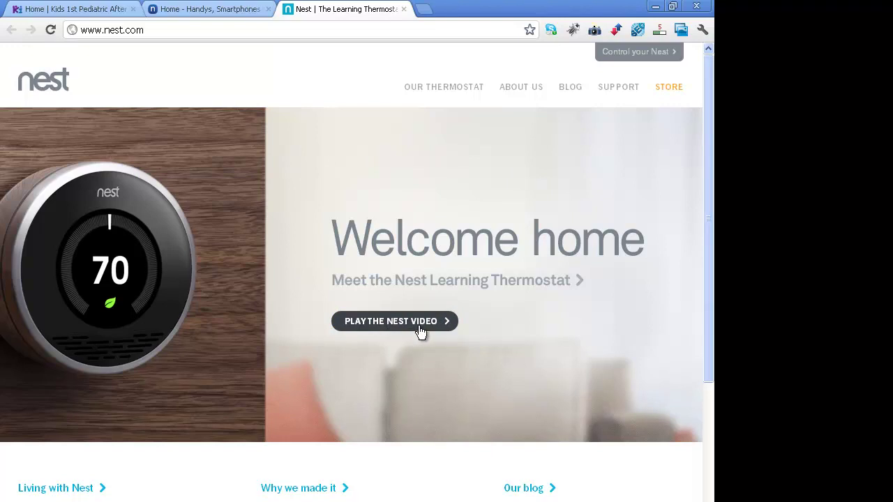
Scroll through the Nokia homepage layout, then switch to the Kids 1st clinic tab.
click(227, 10)
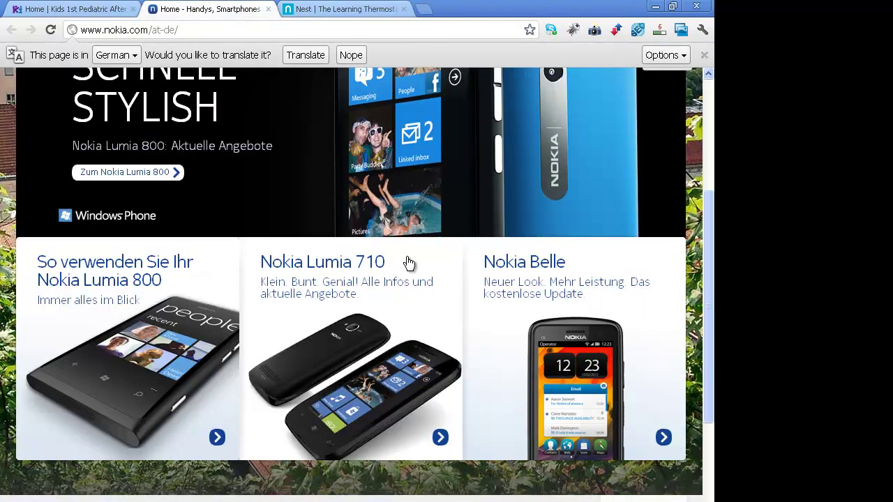
drag(710, 275, 710, 204)
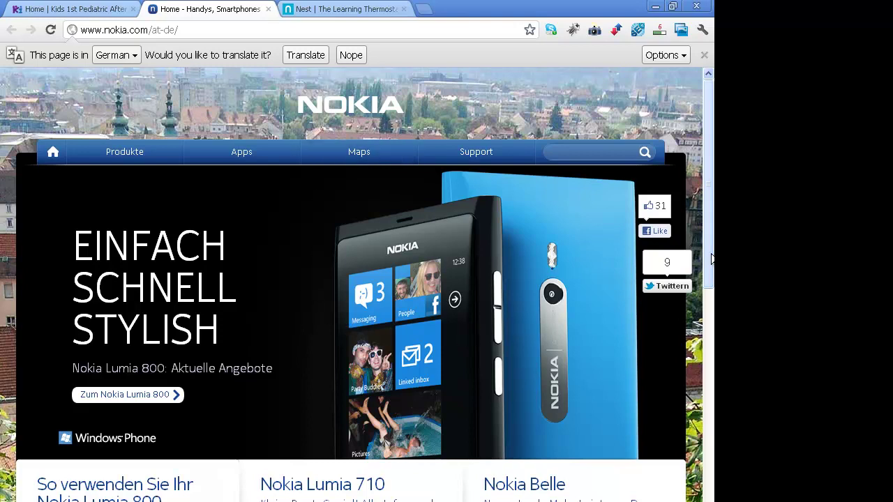
drag(708, 271, 710, 371)
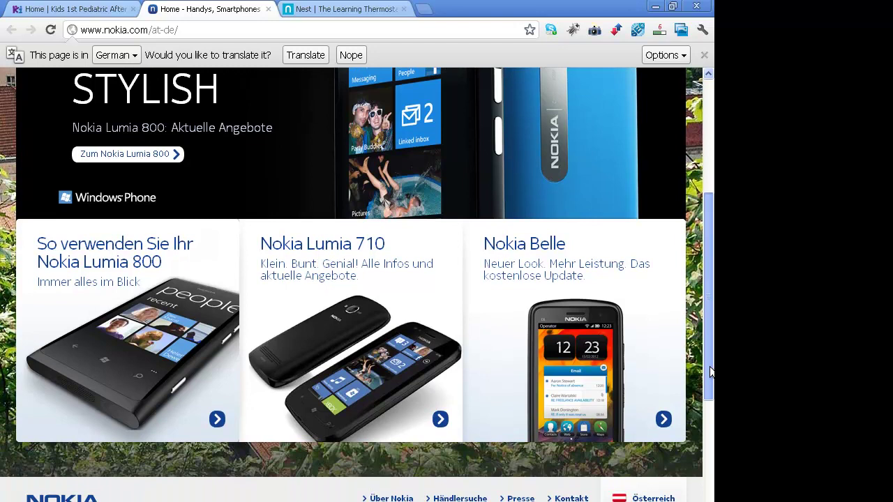
mouse_move(709, 367)
mouse_down()
mouse_move(710, 431)
mouse_move(711, 354)
mouse_up()
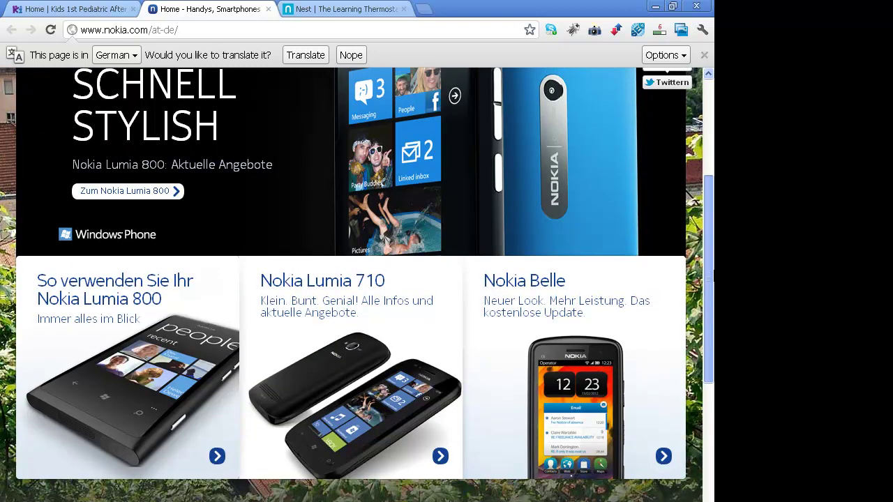
drag(709, 275, 709, 182)
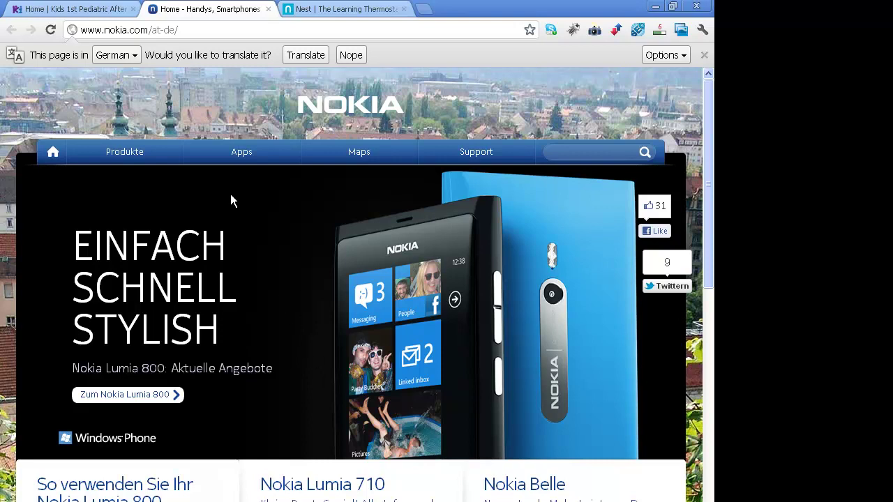
click(108, 7)
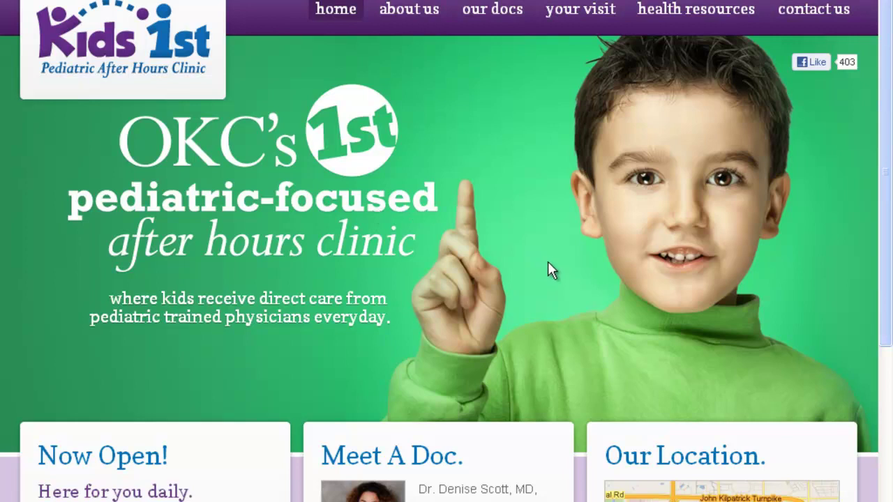
scroll(547, 262, down, 3)
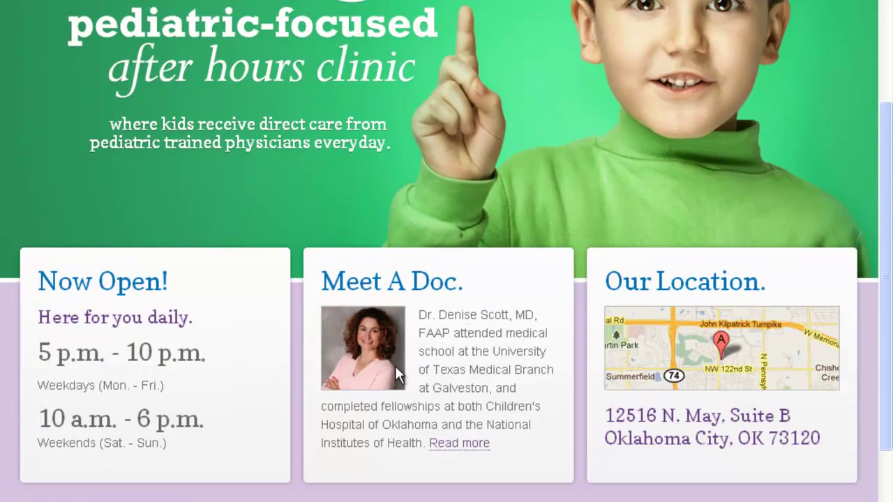
scroll(496, 389, down, 2)
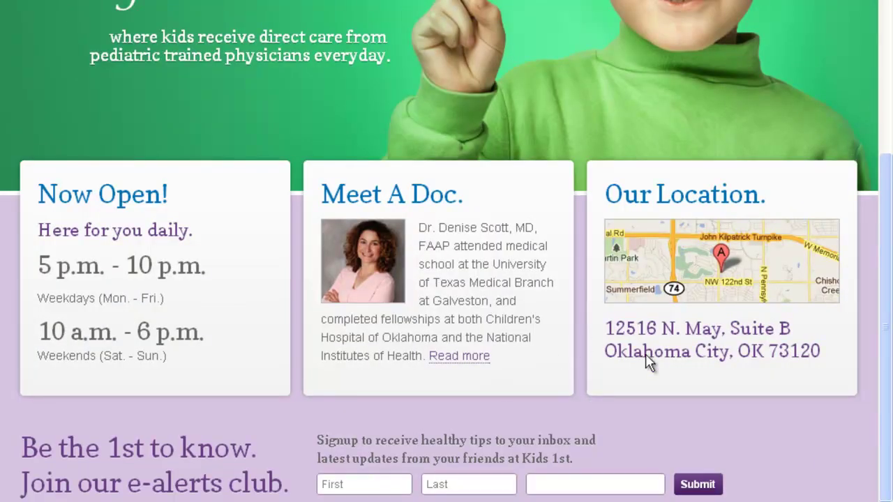
scroll(286, 455, down, 2)
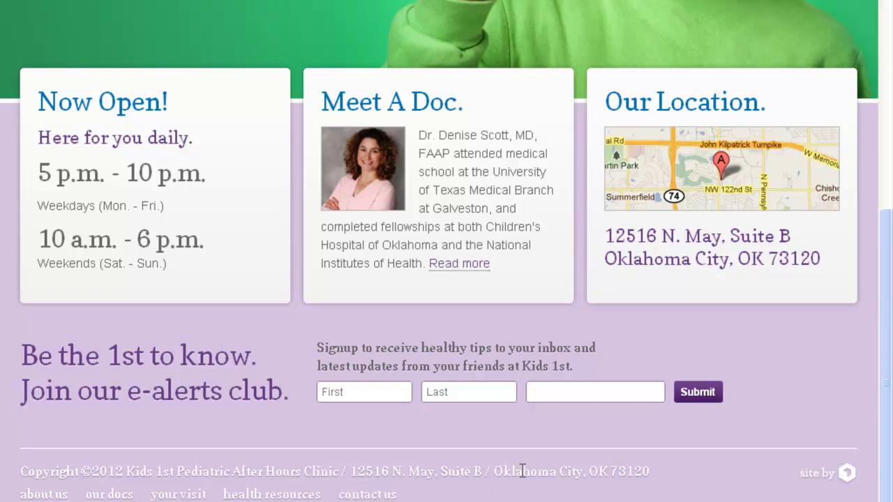
scroll(495, 477, up, 5)
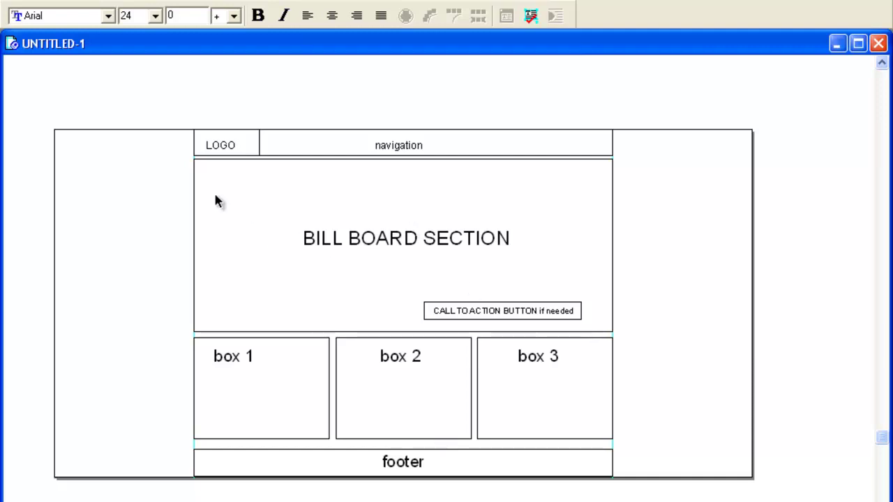
Select the LOGO box and then the billboard rectangle in the FreeHand wireframe.
click(196, 151)
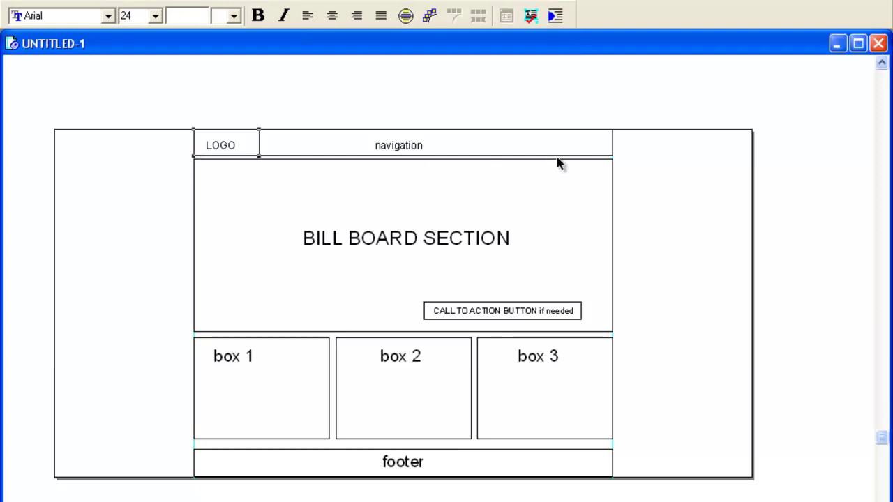
click(613, 180)
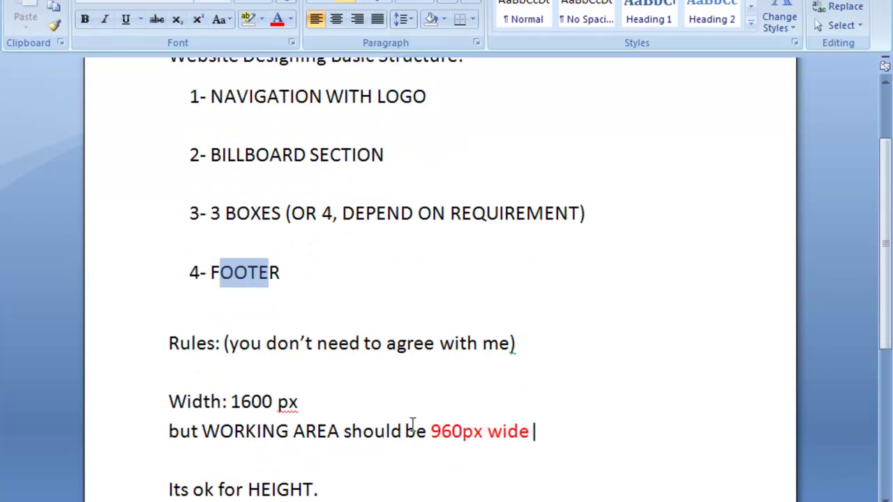
Highlight the '960px wide' working-area rule in the Word notes.
drag(429, 431, 519, 431)
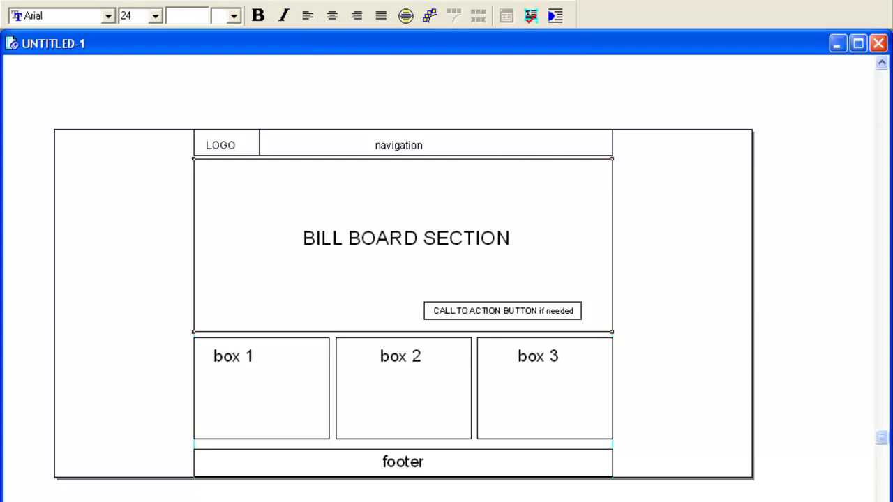
key(alt+Tab)
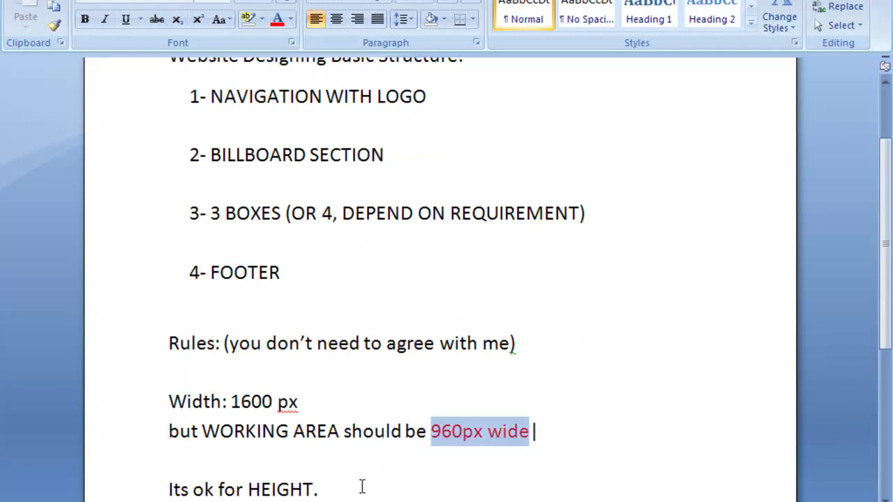
Below 'Its ok for HEIGHT.', add the author's e-mail as a hyperlink and begin the phone number line.
click(349, 488)
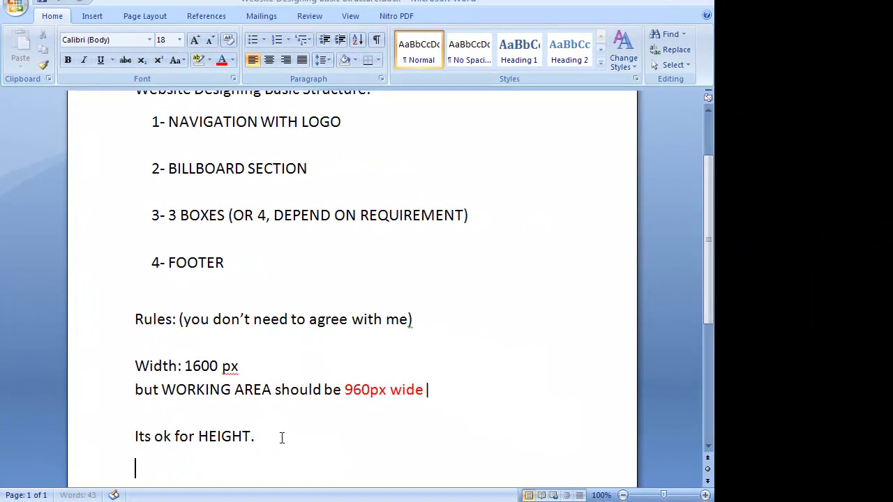
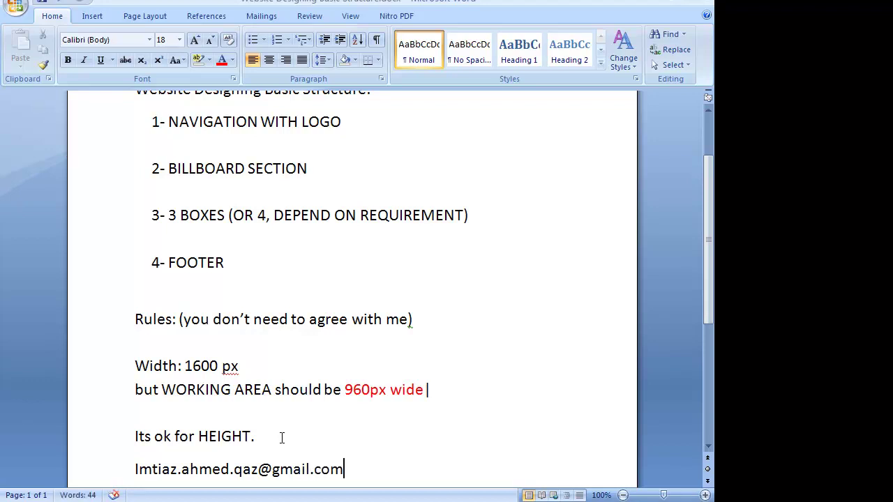
key(Return)
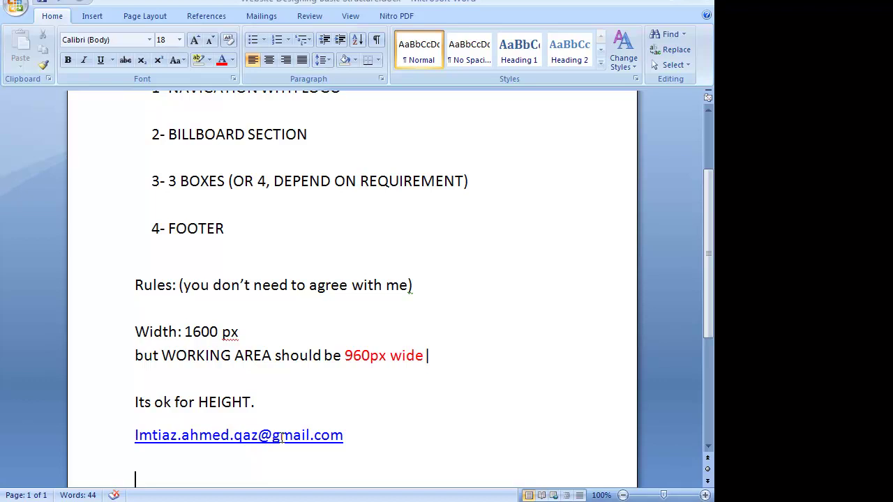
text(0300-24)
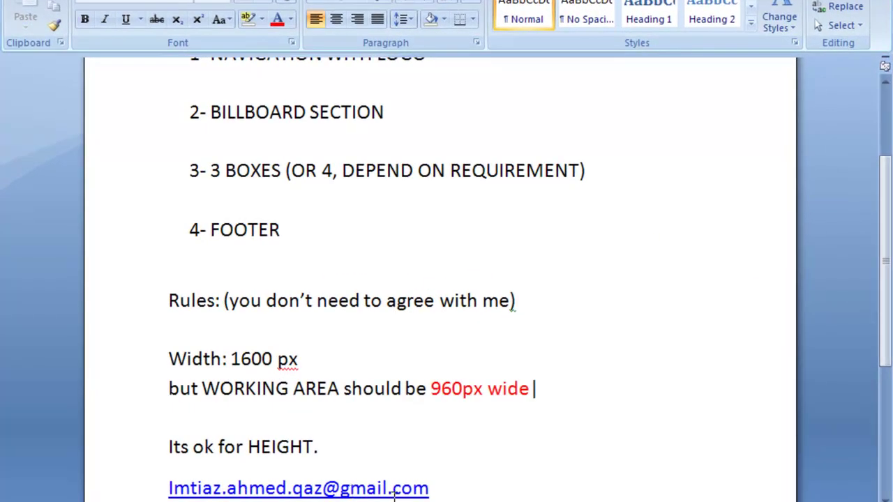
scroll(412, 475, down, 1)
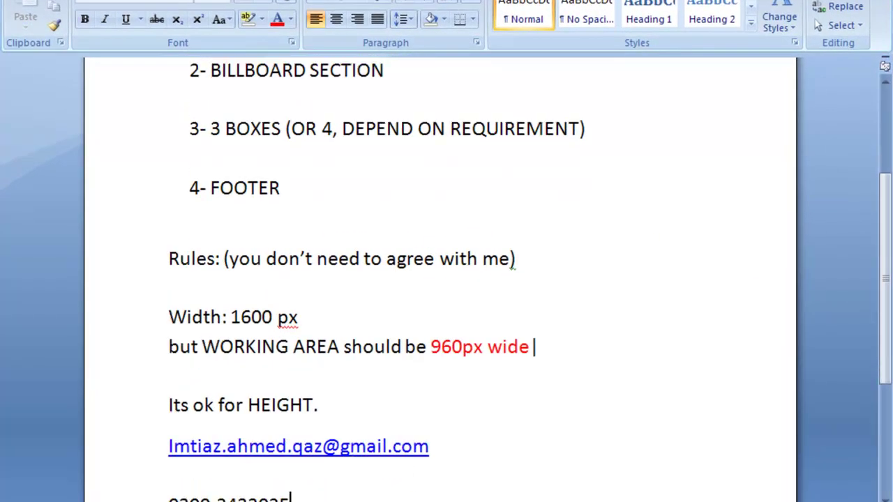
scroll(398, 472, up, 2)
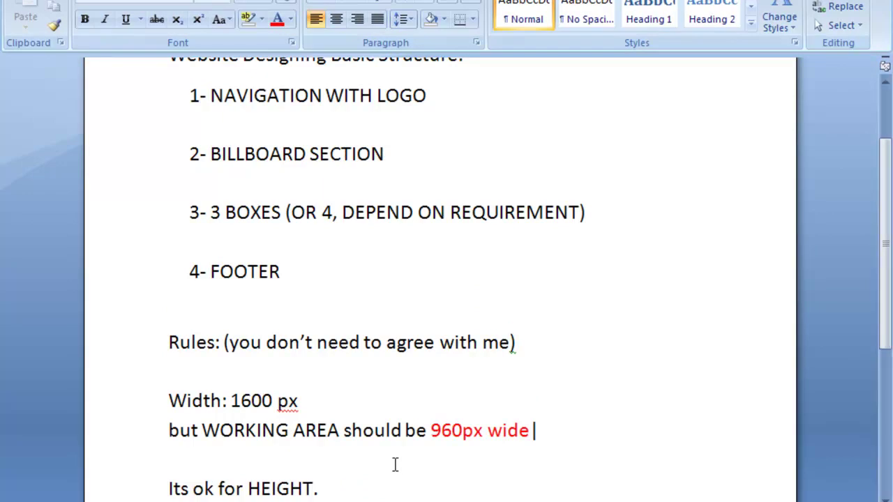
scroll(394, 464, up, 2)
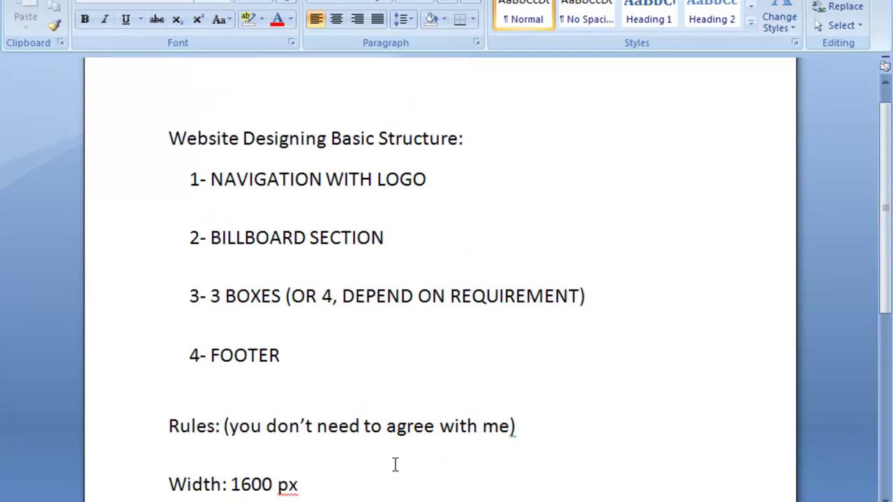